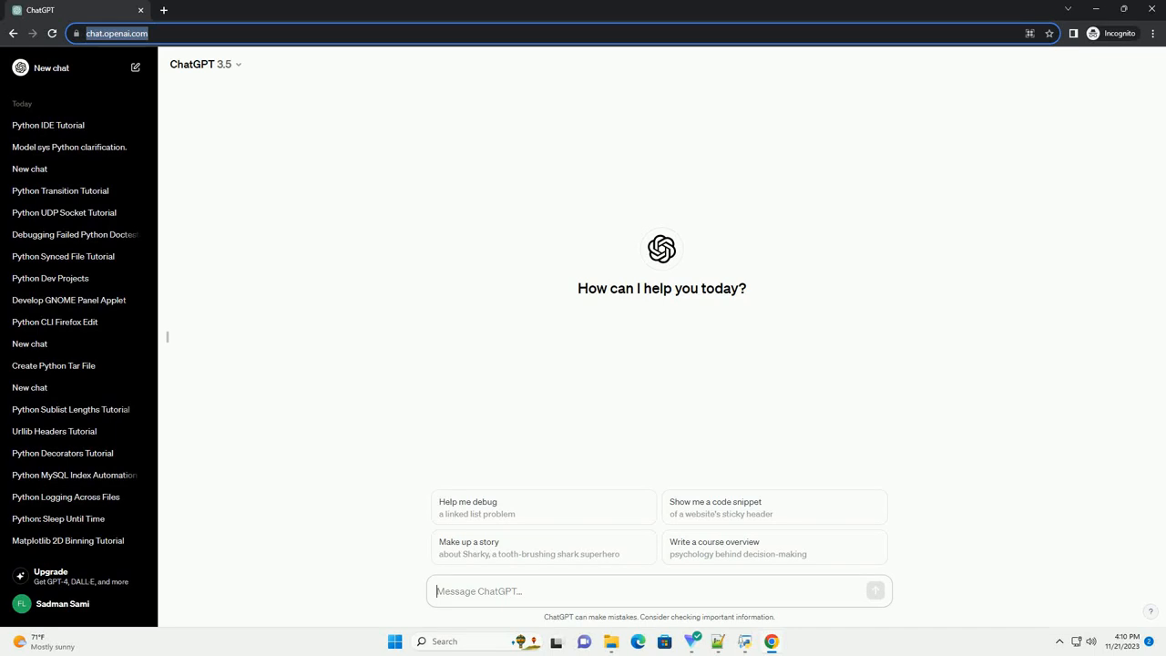
Step: Paste and send a prompt asking for a tutorial translating a Python set-partitions function to Ruby
type("write an informative tutorial about Translating function for finding all partitions of a set from Python to Ruby with code example")
key("Return")
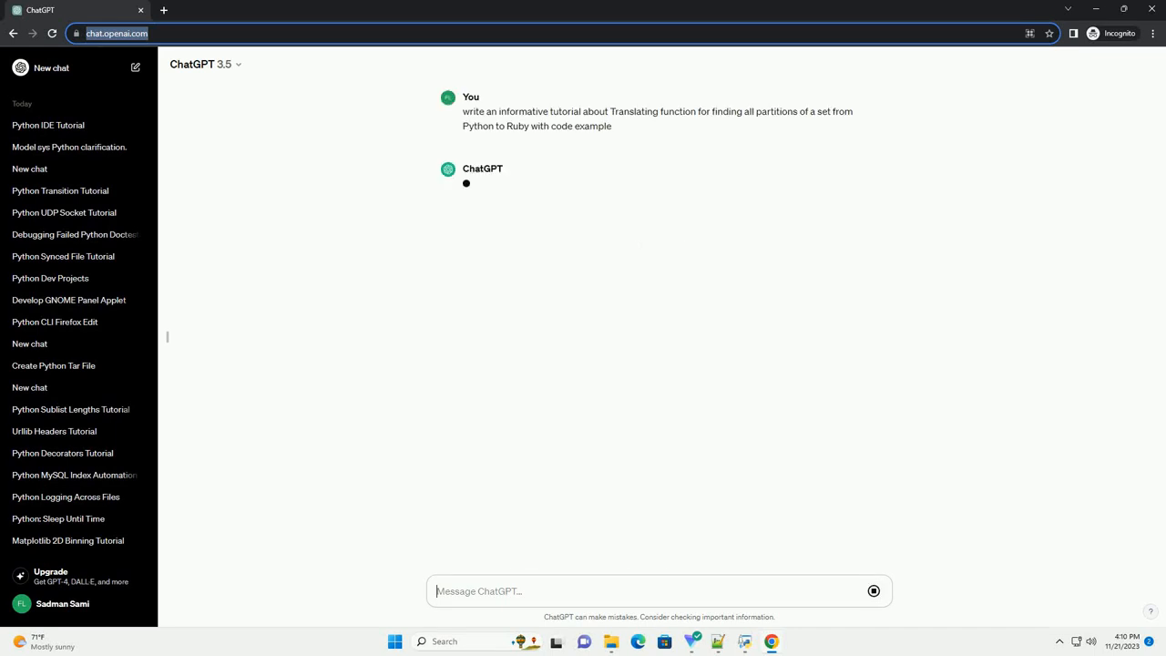